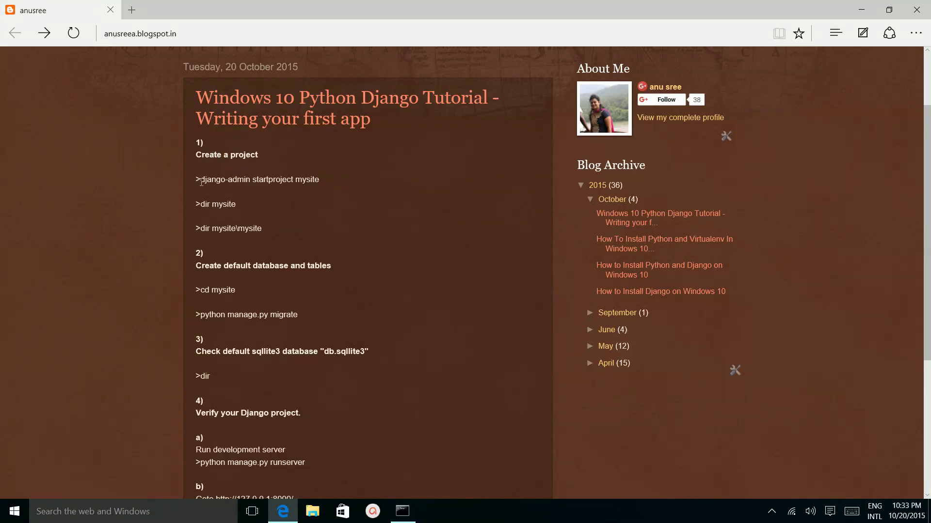
# Step: Select and copy 'django-admin startproject mysite' from the Django tutorial post
pyautogui.moveTo(201, 182); pyautogui.dragTo(318, 185)
pyautogui.hotkey('ctrl', 'c')
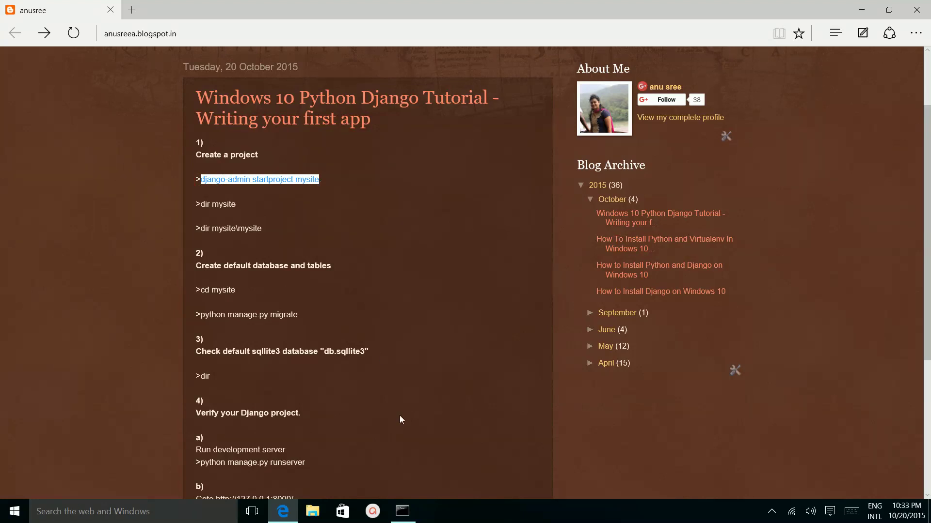
# Step: Run the pasted django-admin startproject mysite command in Command Prompt
pyautogui.click(398, 509)
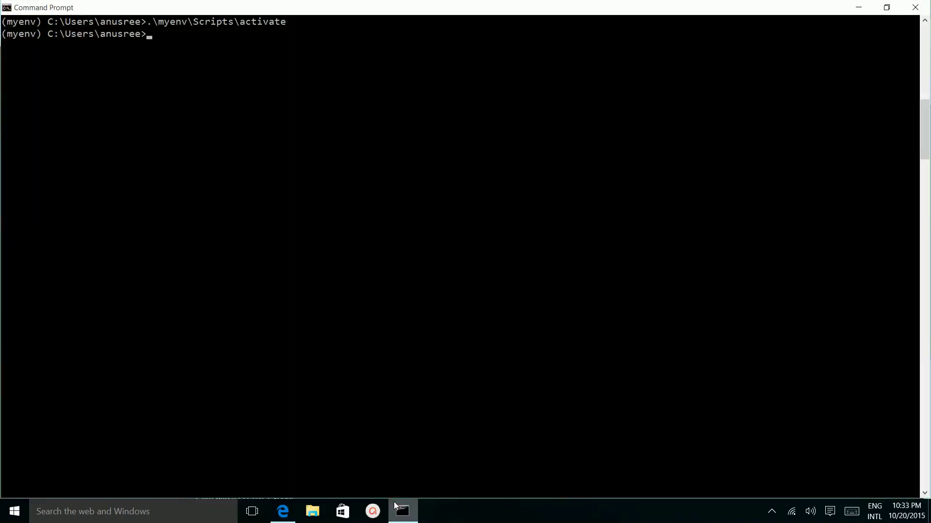
pyautogui.hotkey('ctrl', 'v')
pyautogui.press('Return')
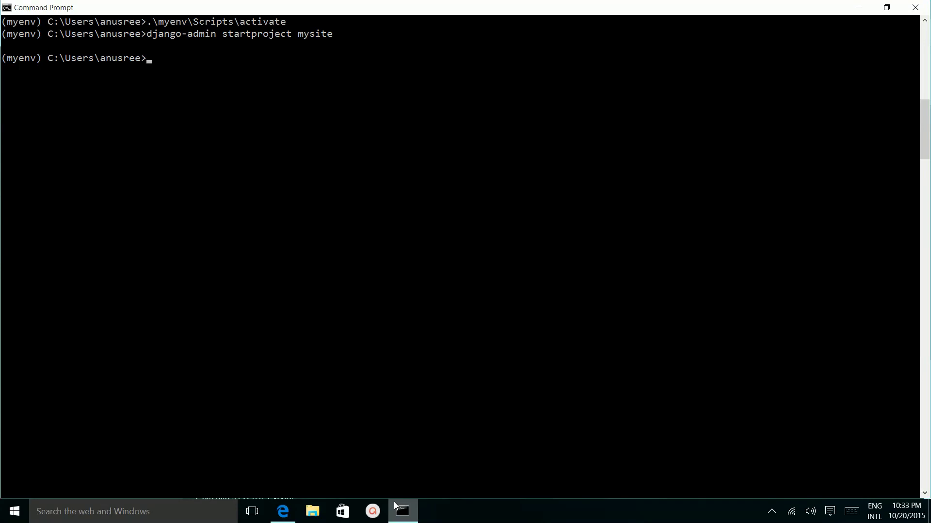
pyautogui.write('dir')
# Step: List the home folder and the mysite folder, showing manage.py and the inner mysite package
pyautogui.press('Return')
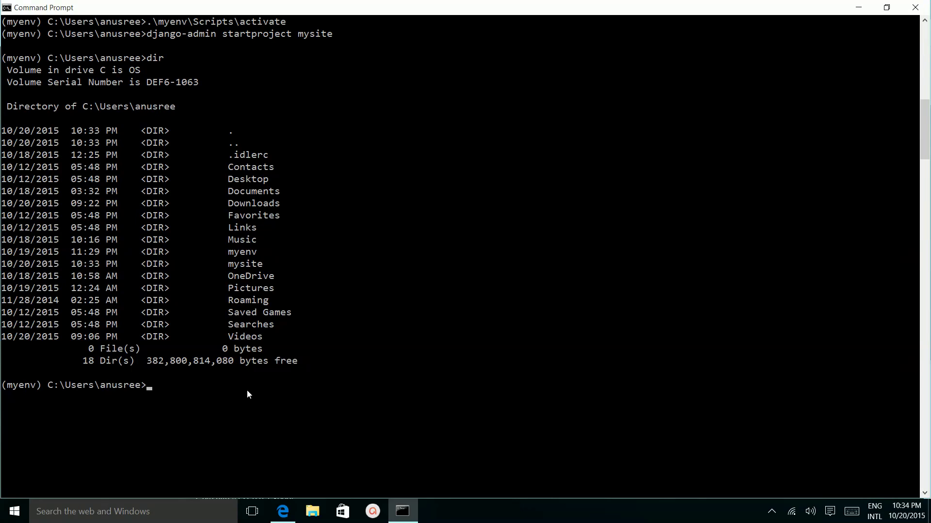
pyautogui.write('dir')
pyautogui.write(' my')
pyautogui.press('Tab')
pyautogui.press('BackSpace')
pyautogui.press('BackSpace')
pyautogui.press('BackSpace')
pyautogui.press('BackSpace')
pyautogui.press('BackSpace')
pyautogui.press('BackSpace')
pyautogui.press('BackSpace')
pyautogui.press('BackSpace')
pyautogui.write('mysite')
pyautogui.press('Return')
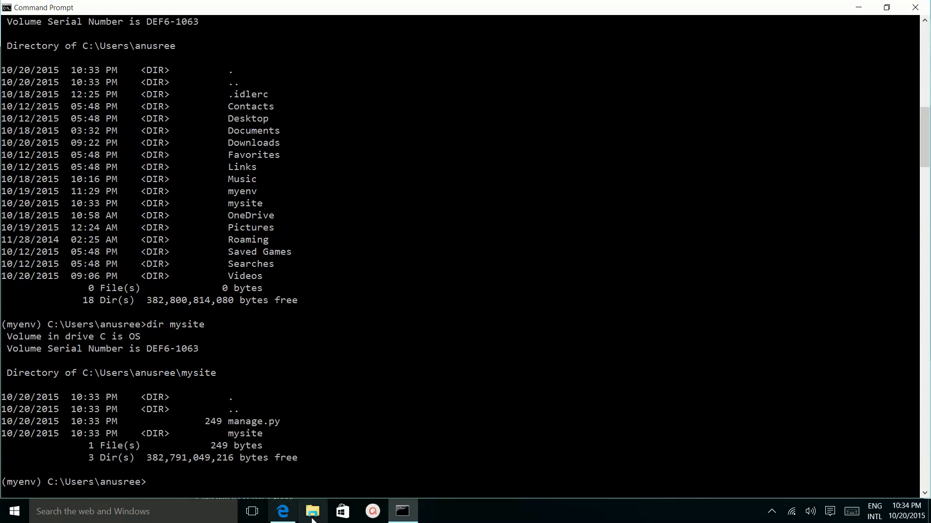
# Step: Highlight the 'cd mysite' command in the Blogger tutorial post
pyautogui.click(294, 518)
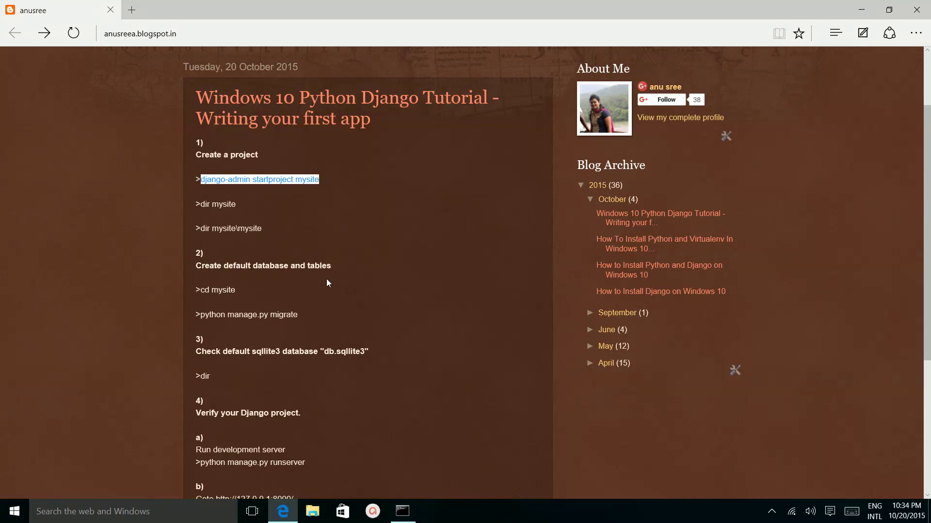
pyautogui.click(234, 289)
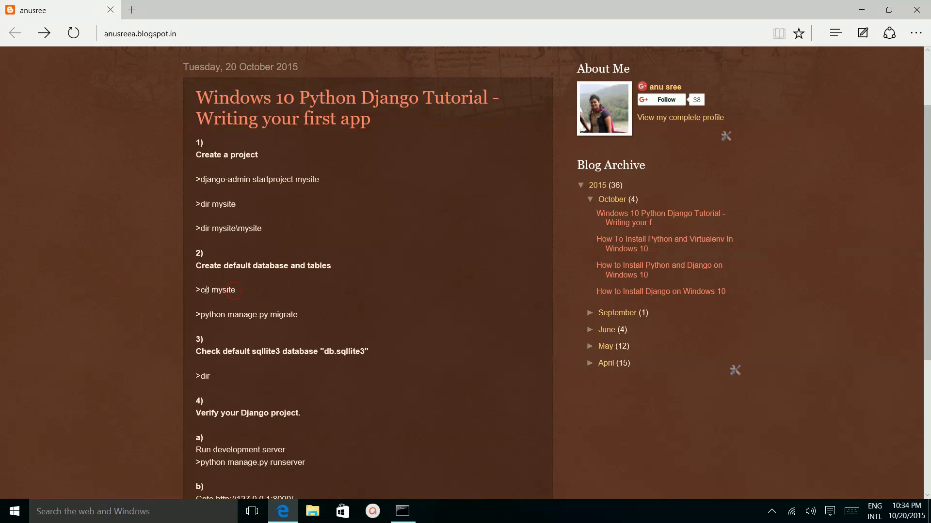
pyautogui.moveTo(203, 291); pyautogui.dragTo(229, 290)
# Step: Change into C:\Users\anusree\mysite with cd mysite
pyautogui.click(399, 511)
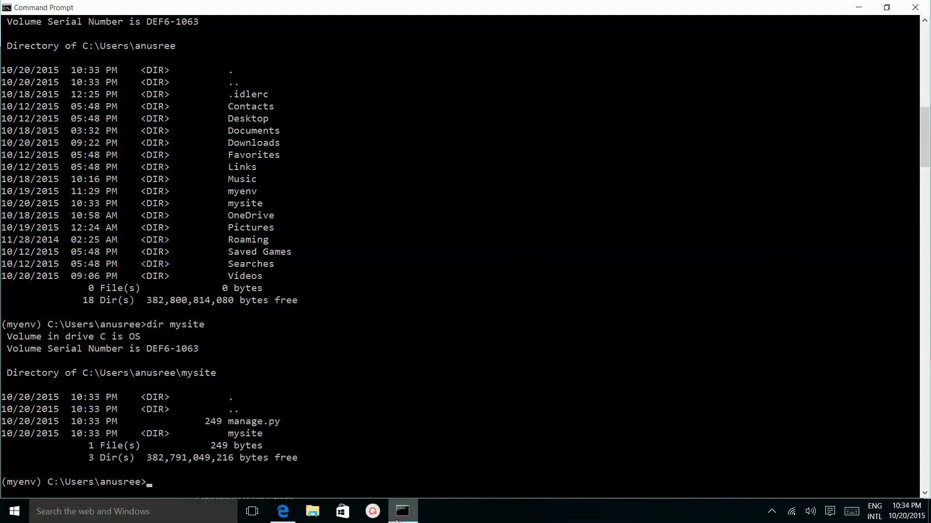
pyautogui.write('cd mysite')
pyautogui.press('Return')
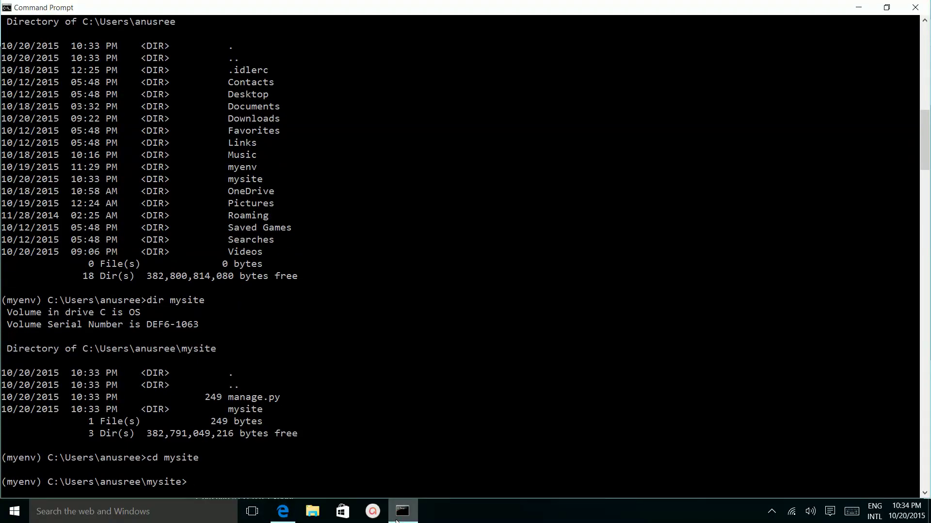
pyautogui.press('Return')
pyautogui.press('Return')
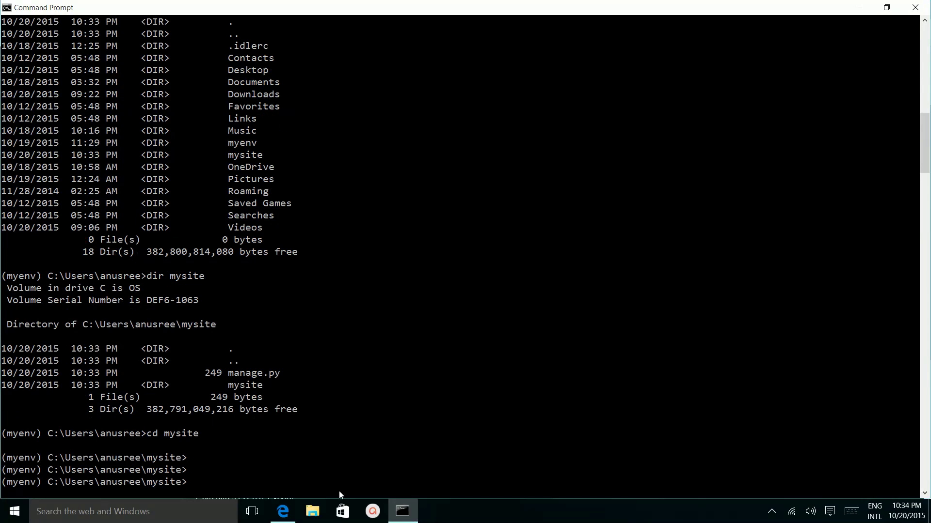
# Step: Copy 'python manage.py migrate' from the tutorial post
pyautogui.click(283, 512)
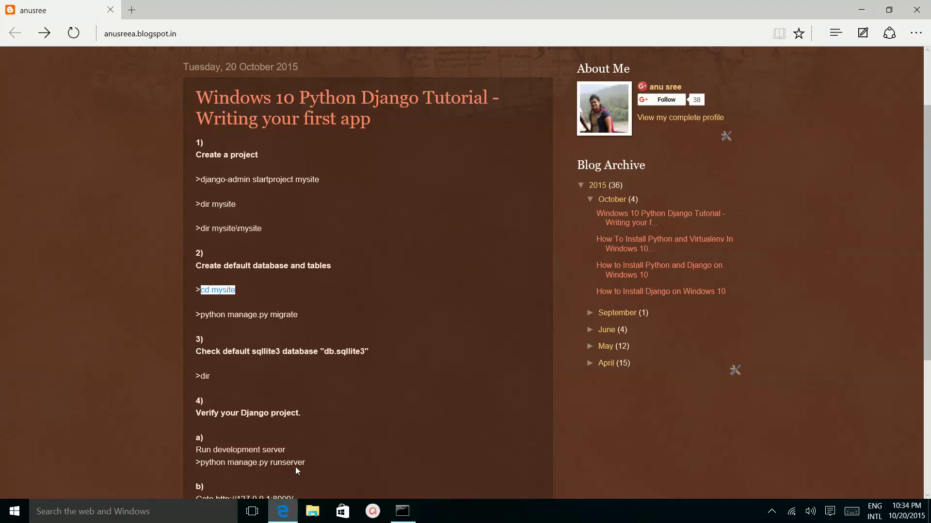
pyautogui.click(299, 318)
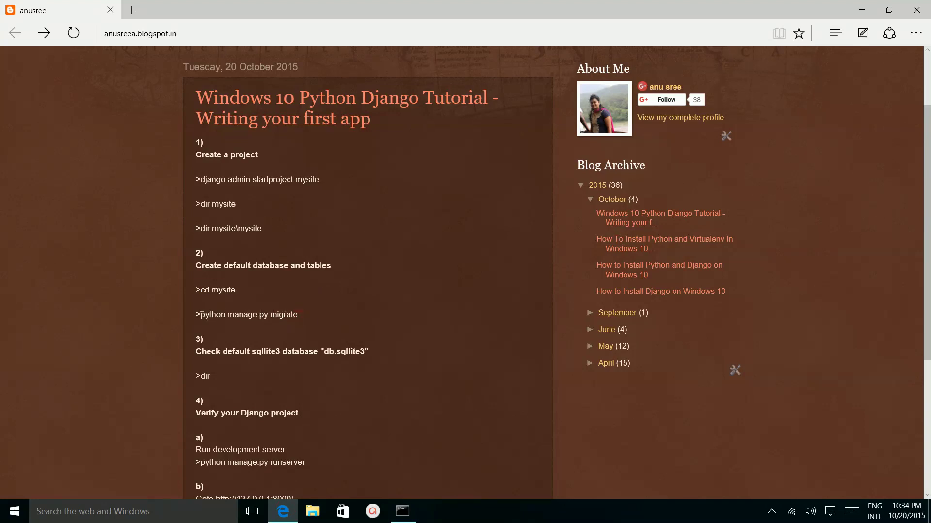
pyautogui.moveTo(201, 315); pyautogui.dragTo(284, 318)
pyautogui.hotkey('ctrl', 'c')
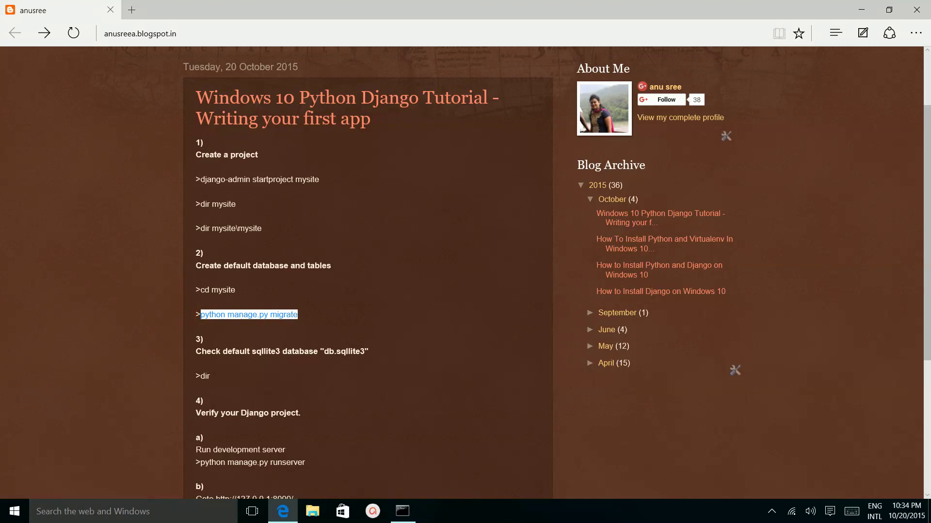
pyautogui.click(403, 511)
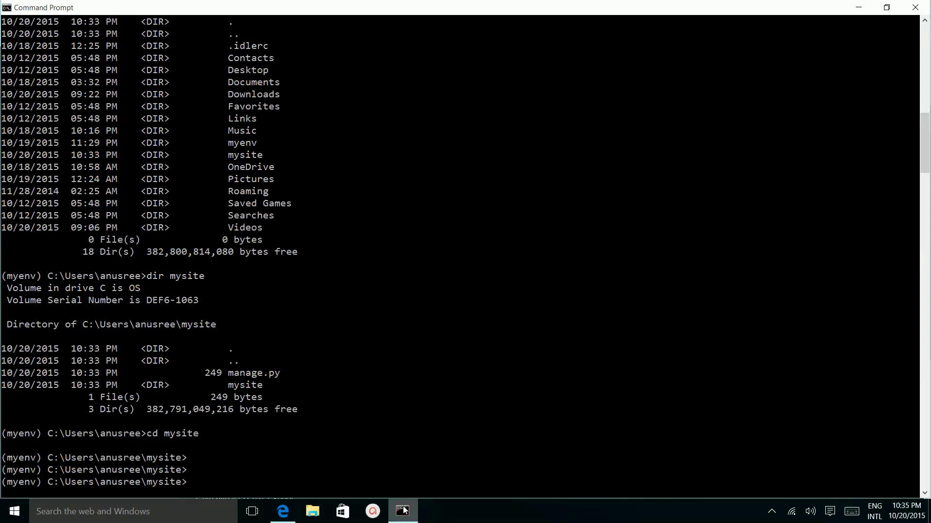
# Step: Run python manage.py migrate and list the folder showing the new db.sqlite3
pyautogui.hotkey('ctrl', 'v')
pyautogui.press('Return')
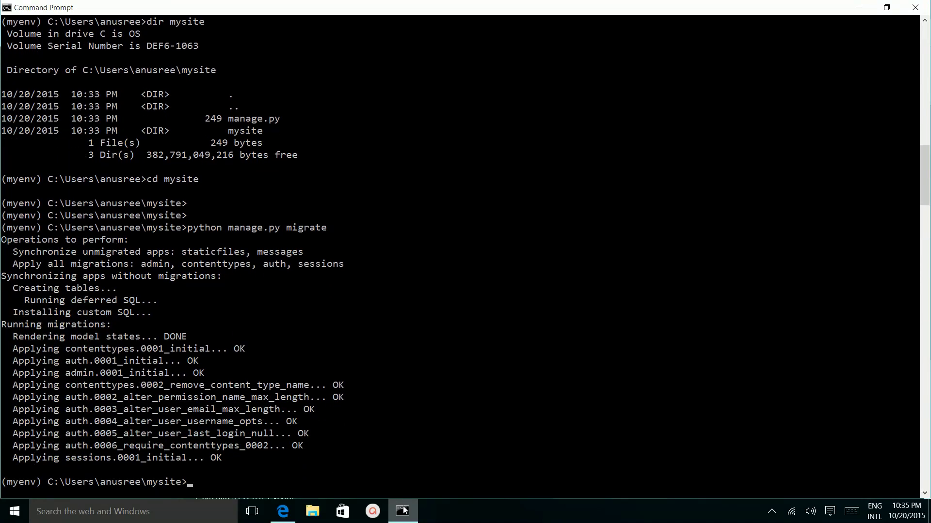
pyautogui.write('dir')
pyautogui.press('Return')
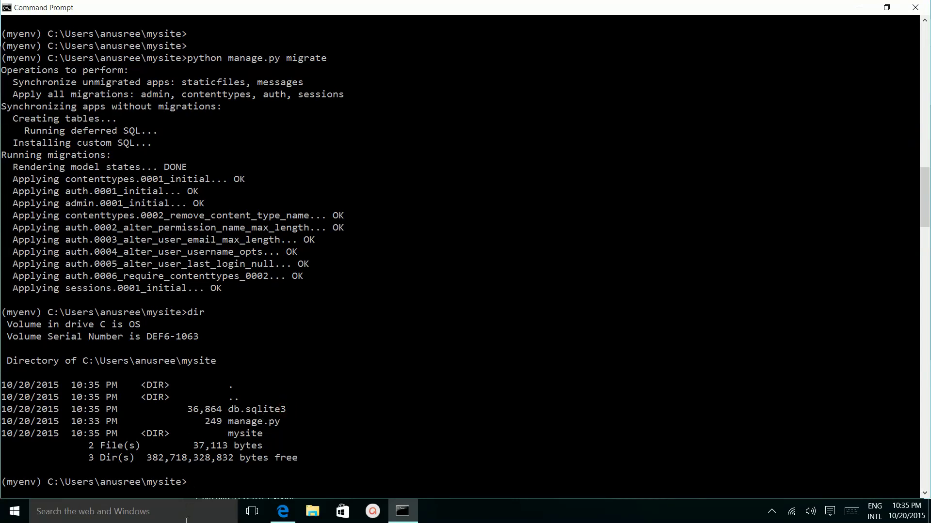
# Step: Highlight 'python manage.py runserver' under the tutorial's verify step
pyautogui.click(283, 511)
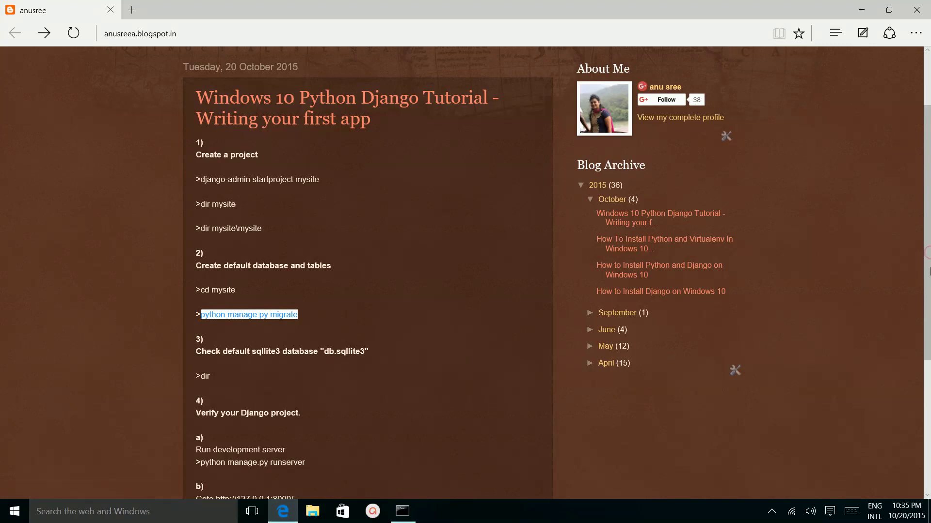
pyautogui.moveTo(930, 258); pyautogui.dragTo(929, 328)
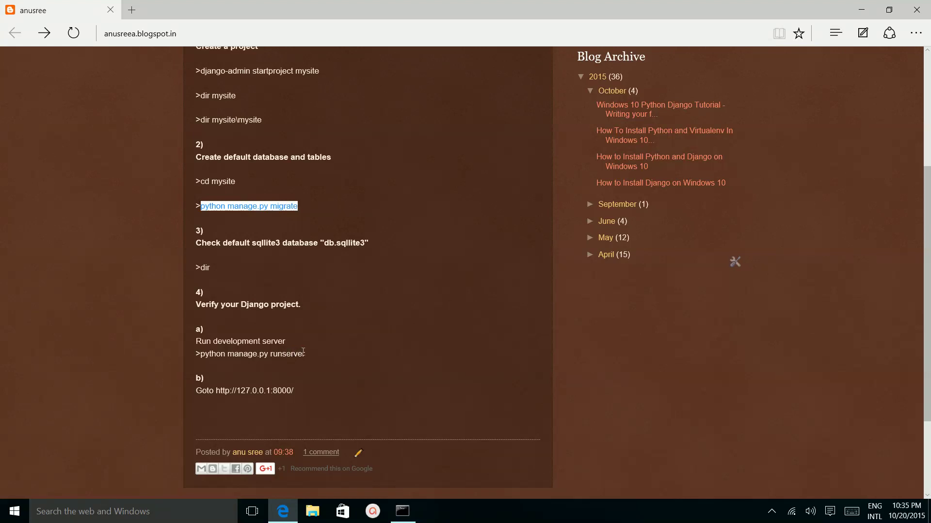
pyautogui.click(301, 353)
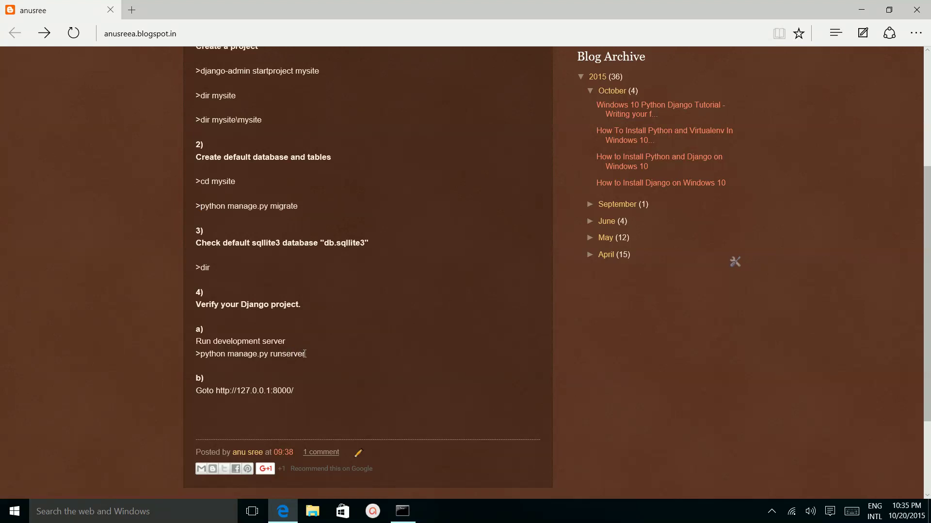
pyautogui.rightClick(201, 354)
pyautogui.click(186, 361)
pyautogui.moveTo(200, 354); pyautogui.dragTo(305, 355)
pyautogui.hotkey('ctrl', 'c')
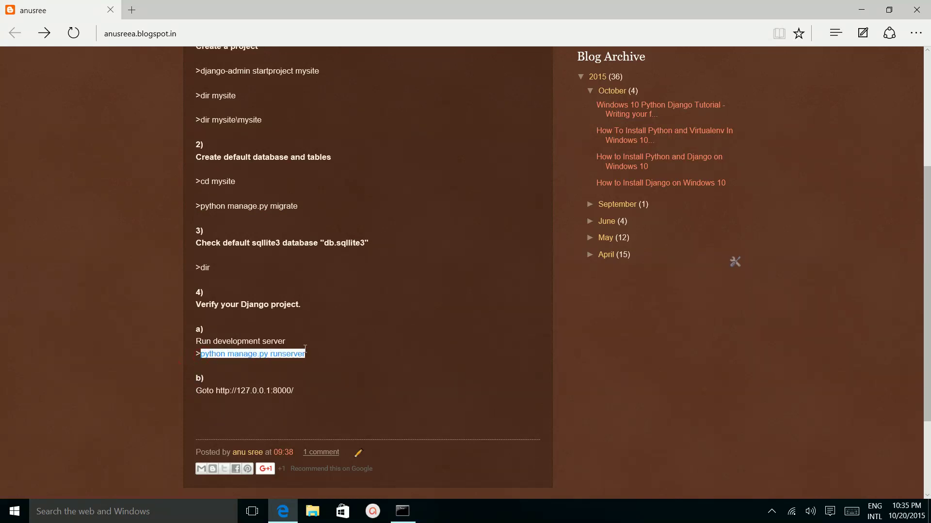
pyautogui.click(398, 512)
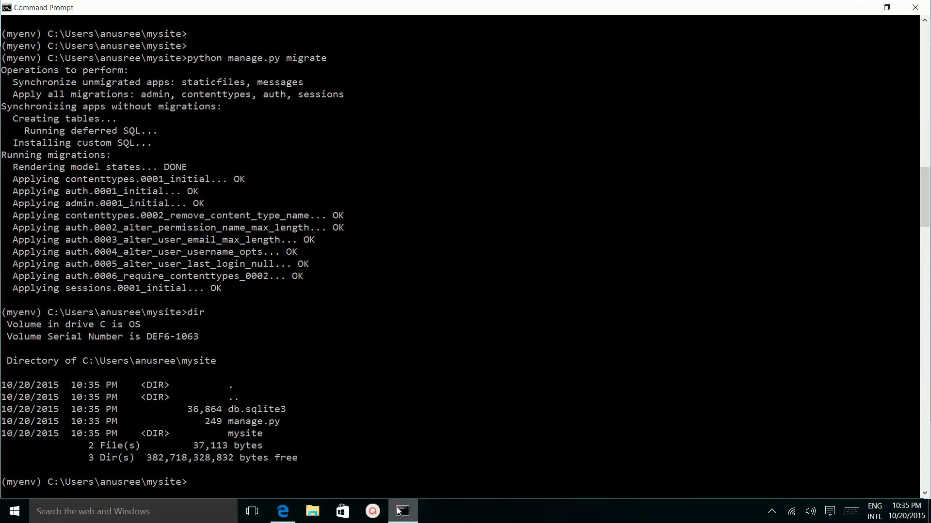
pyautogui.hotkey('ctrl', 'v')
pyautogui.press('Return')
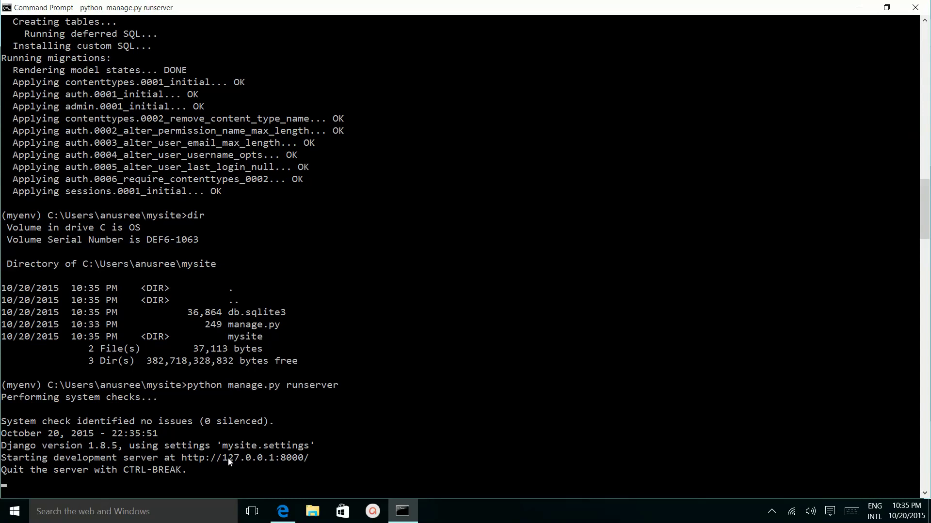
# Step: Load 127.0.0.1:8000 in a new Edge tab and refresh to show 'It worked!'
pyautogui.click(283, 511)
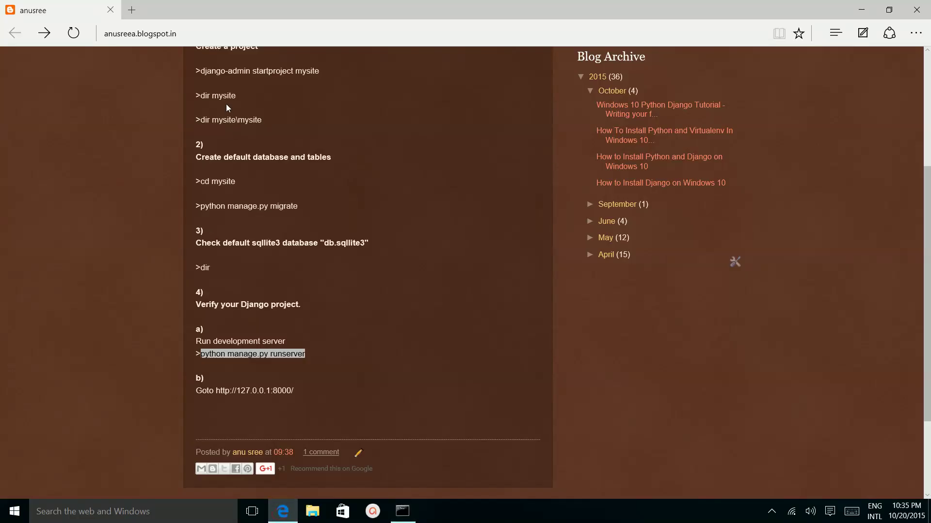
pyautogui.click(132, 10)
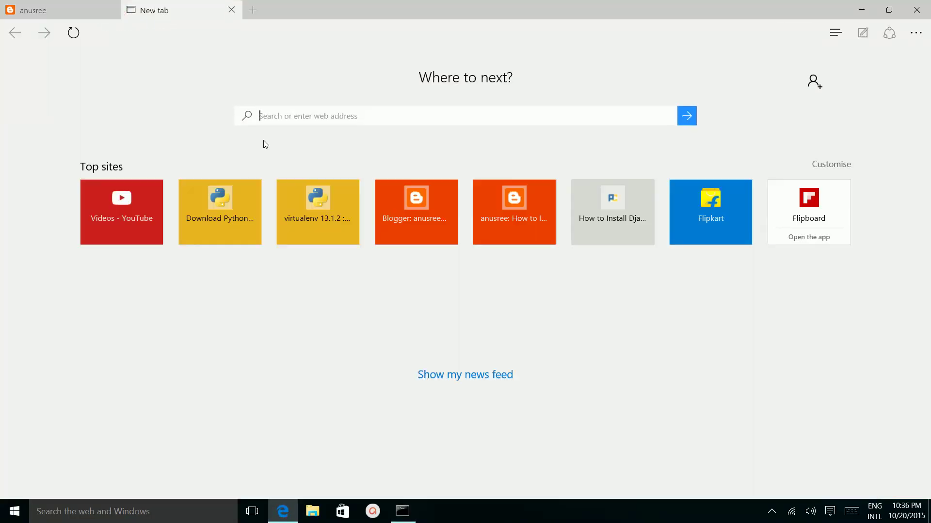
pyautogui.write('127.0.0.1:8000/')
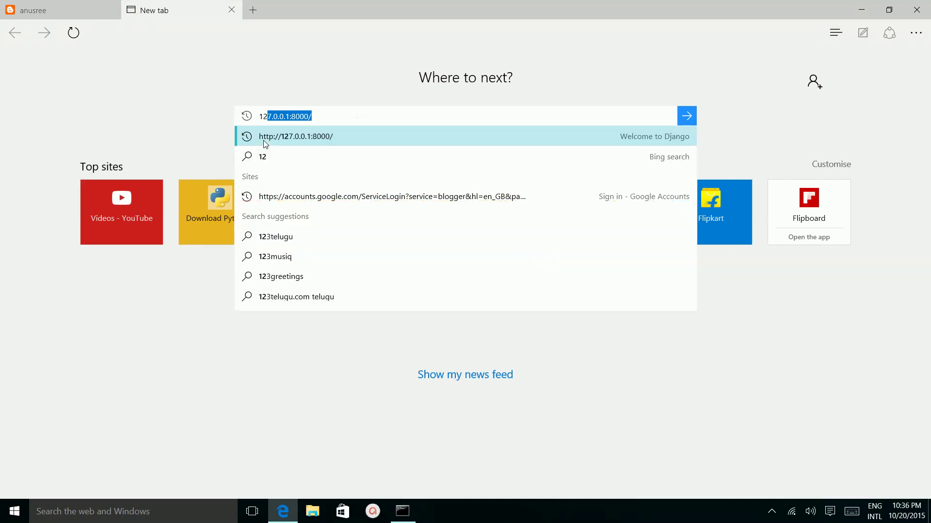
pyautogui.click(263, 143)
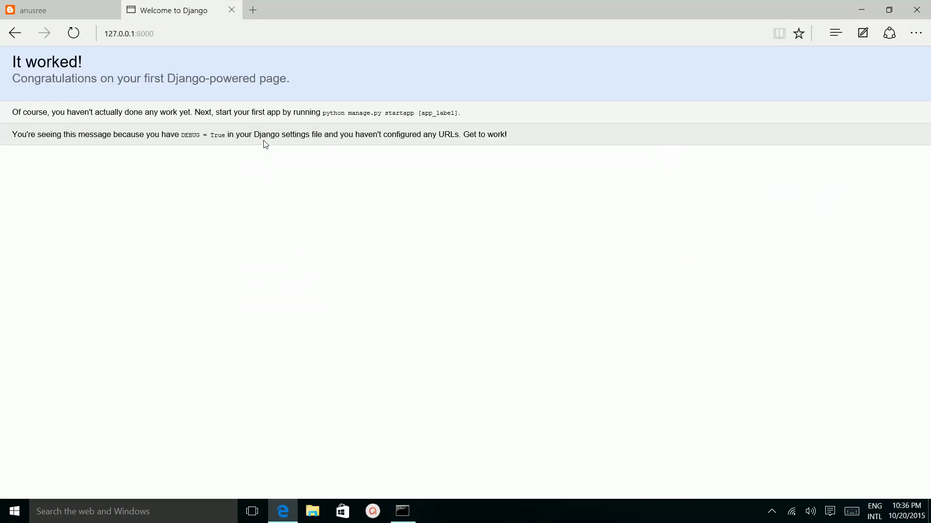
pyautogui.click(74, 33)
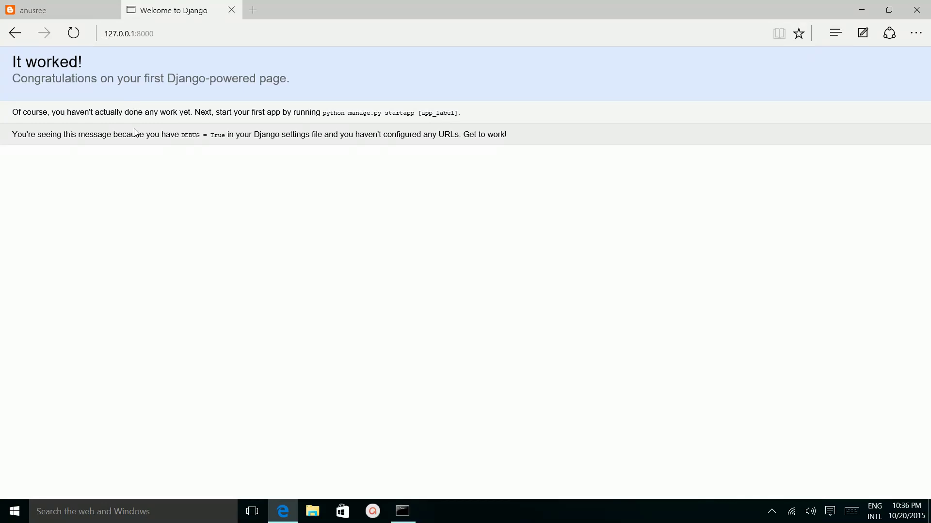